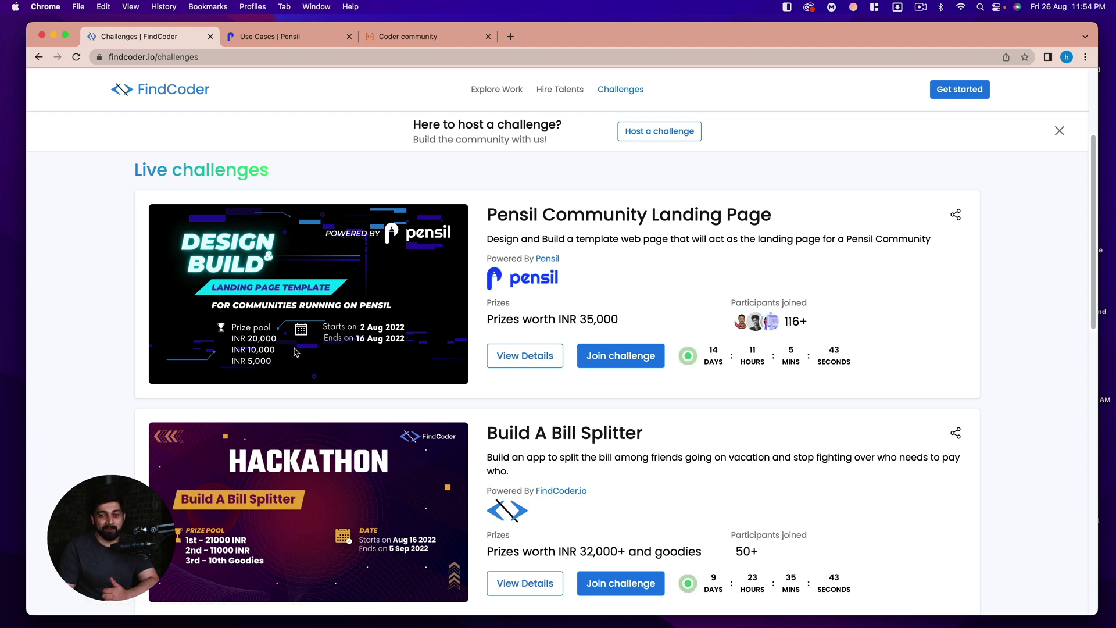
- Preview the challenge banner, then open the Pensil Community Landing Page challenge details
left_click(259, 347)
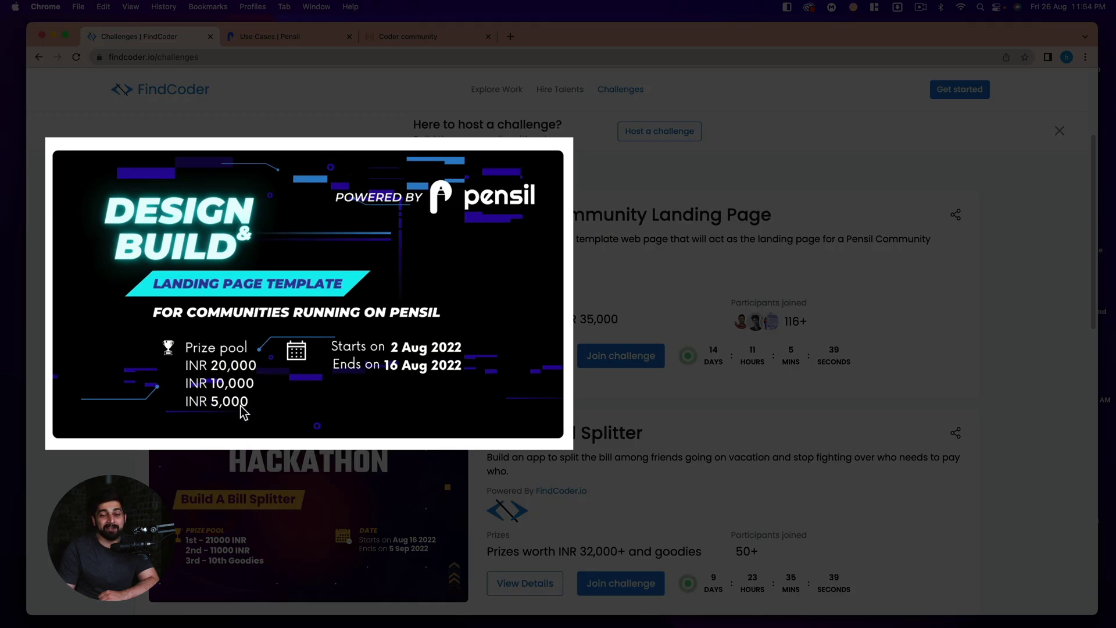
left_click(593, 375)
left_click(529, 357)
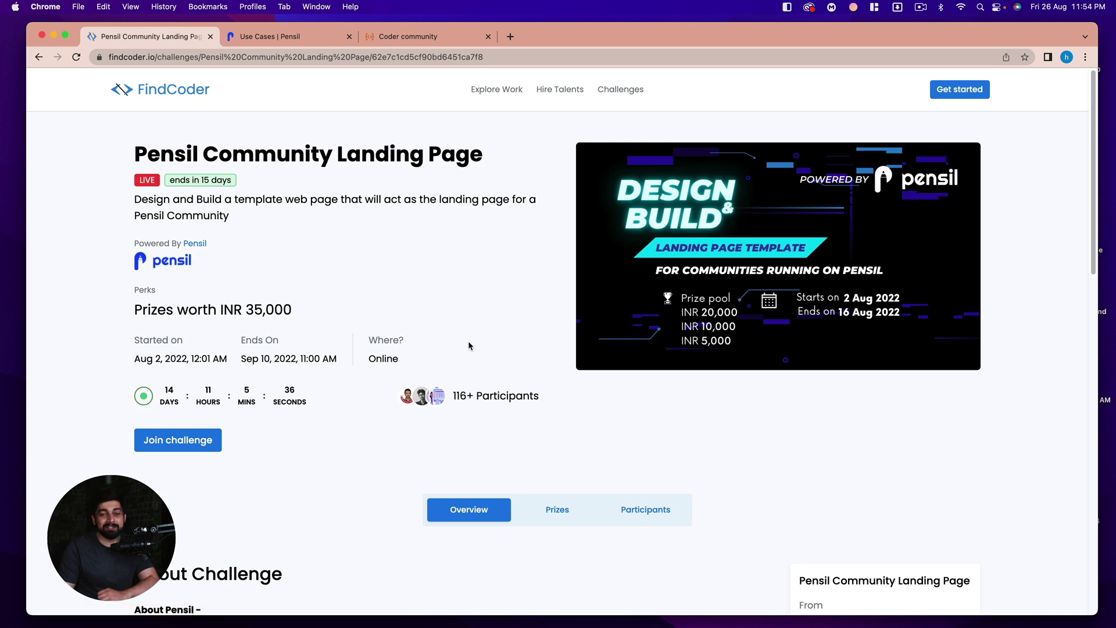
scroll(433, 333, "down", 3)
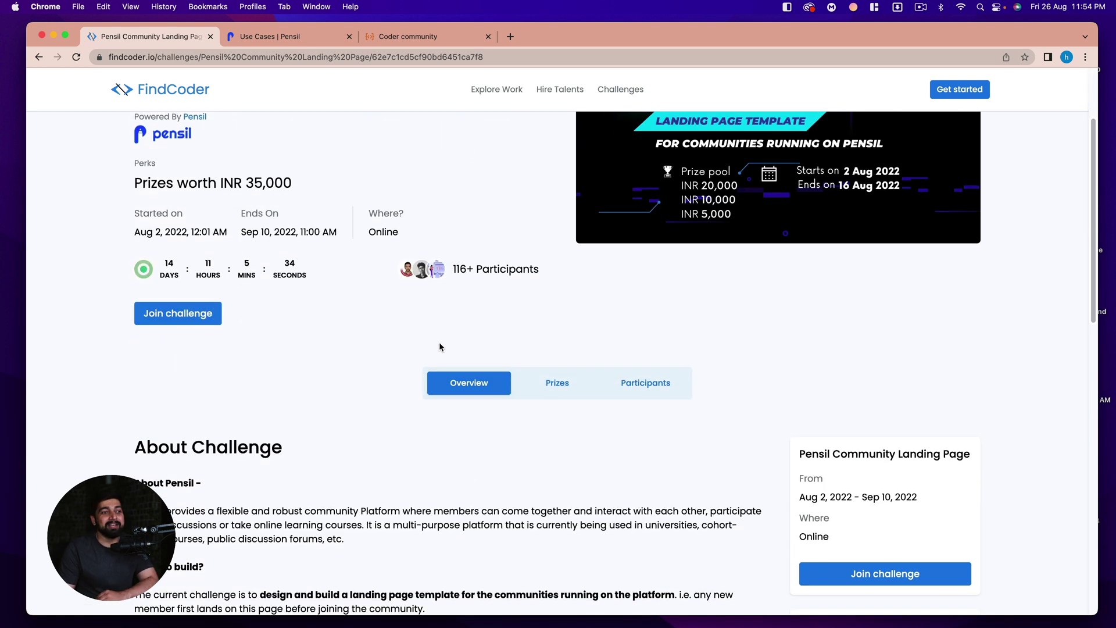
- Review the INR 35,000 prizes, the 17 submitted projects, and the challenge end date
left_click(562, 392)
scroll(552, 394, "down", 3)
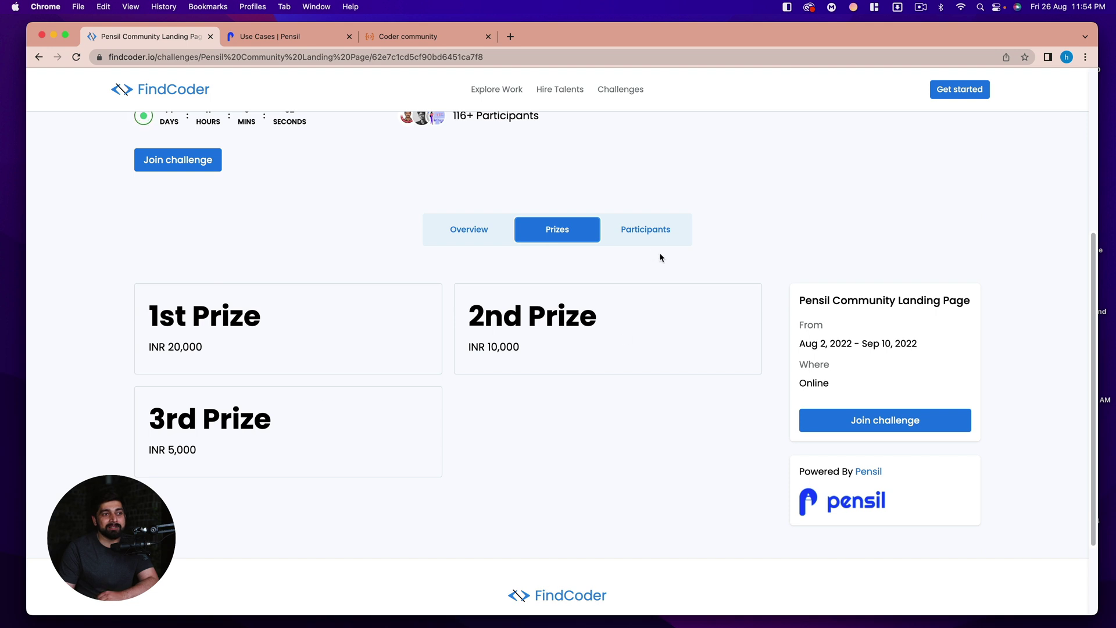
left_click(656, 234)
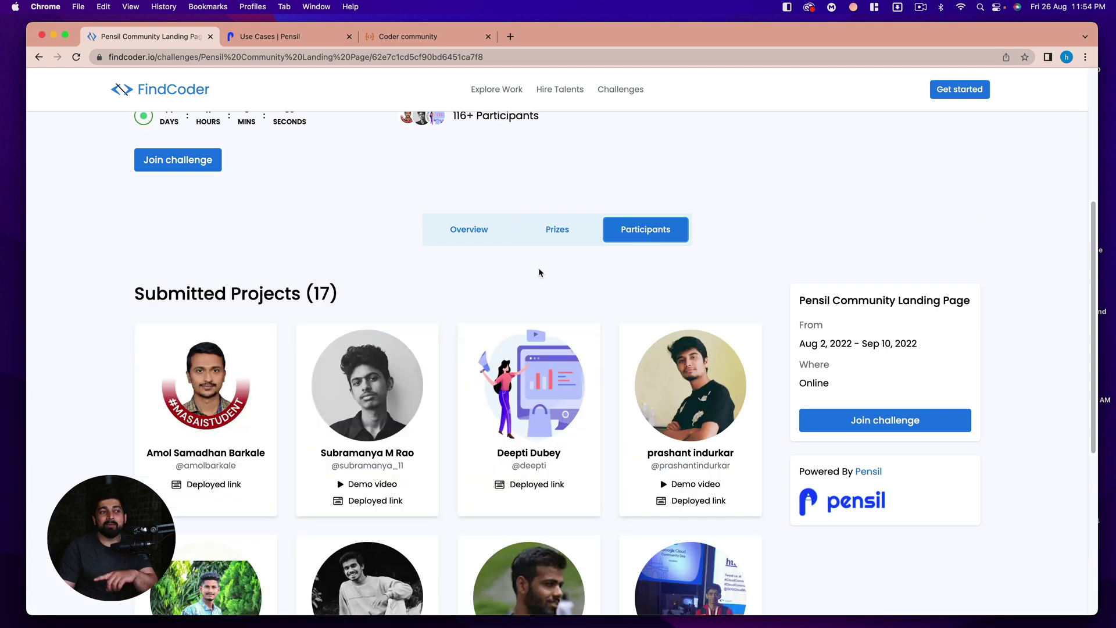
scroll(379, 282, "up", 2)
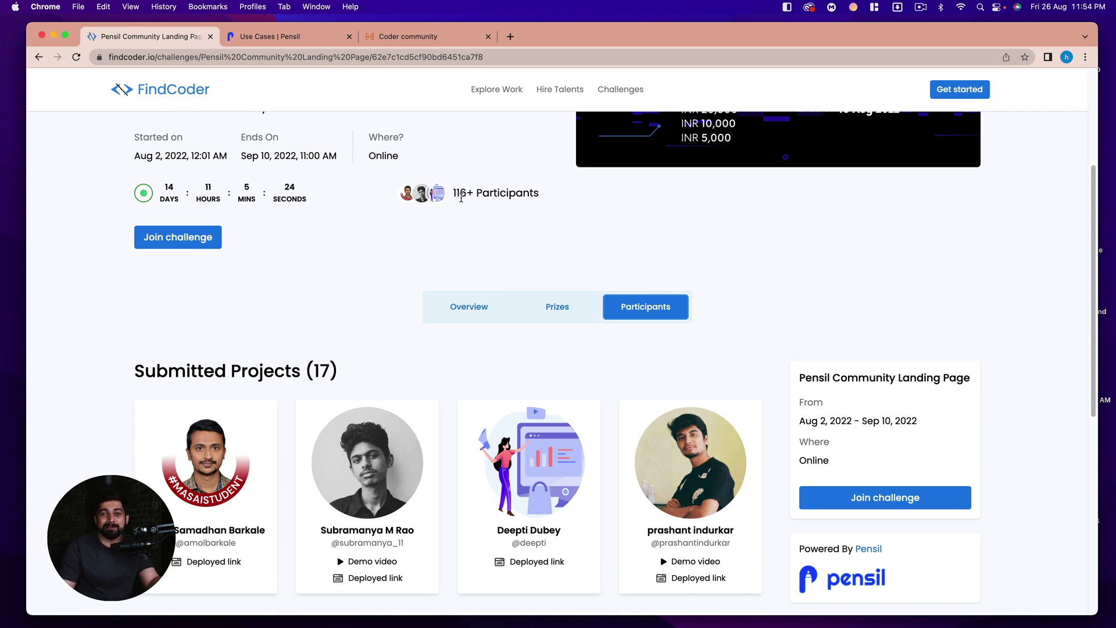
scroll(449, 198, "down", 2)
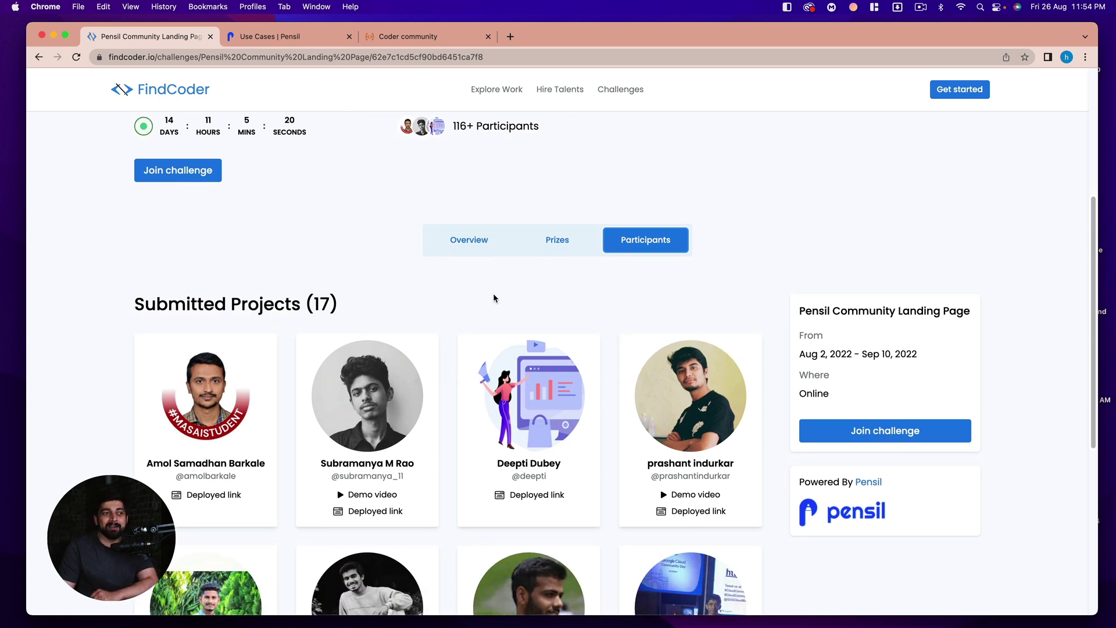
scroll(493, 297, "up", 3)
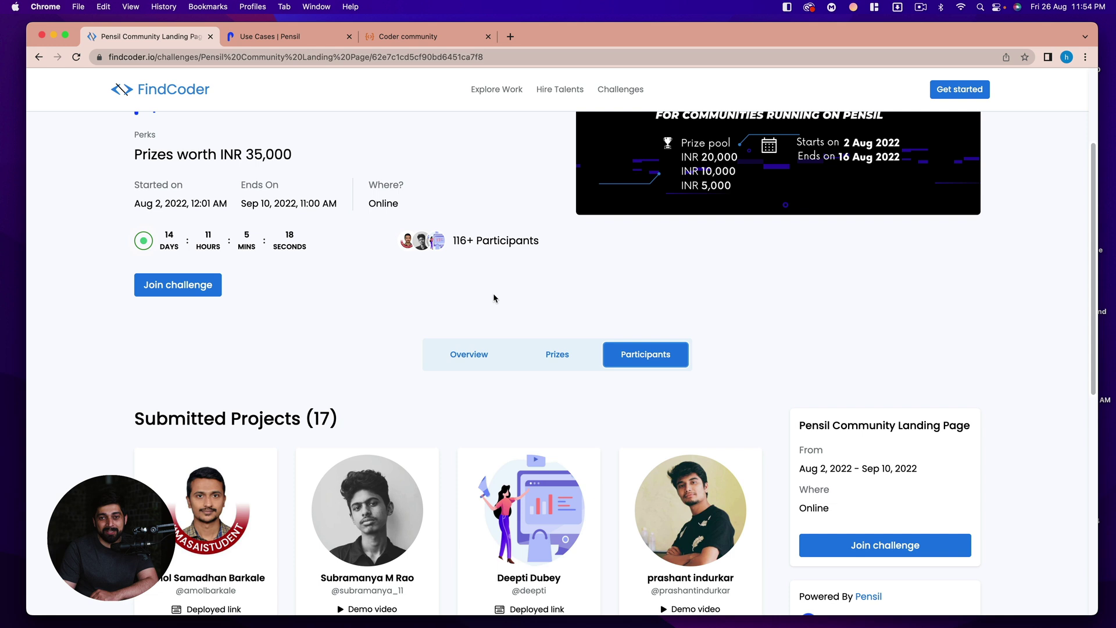
scroll(493, 298, "up", 3)
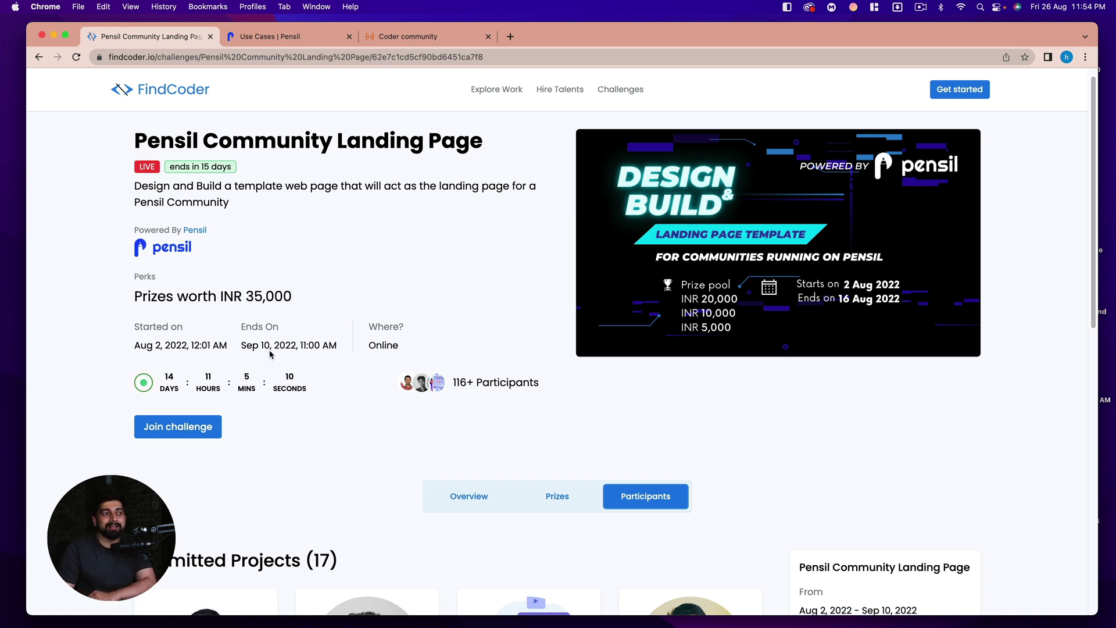
left_click_drag(272, 344, 235, 345)
left_click(302, 341)
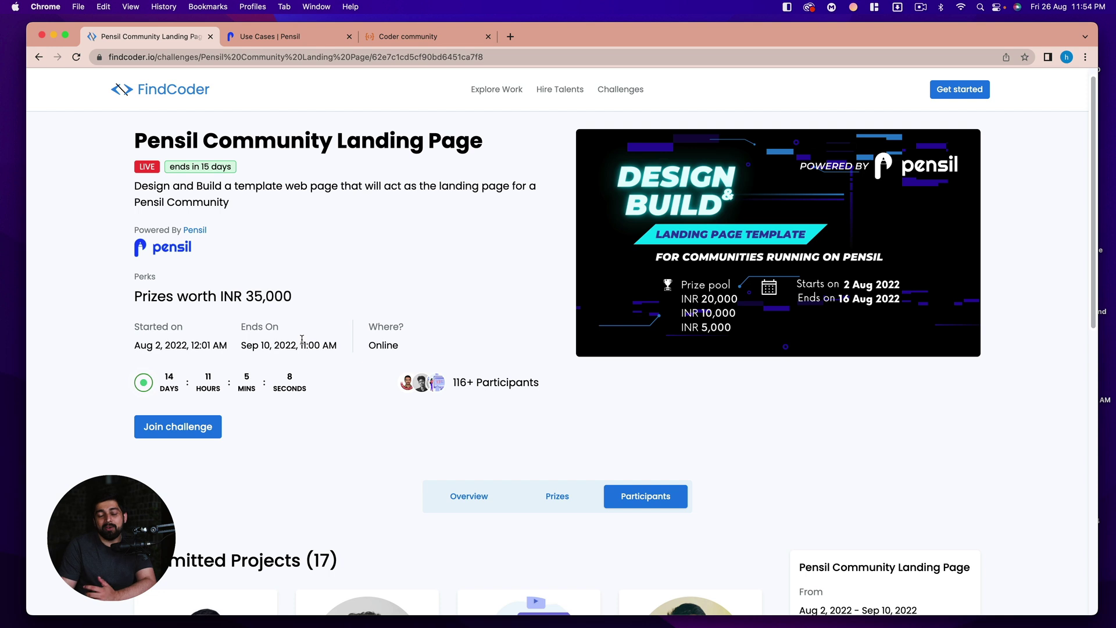
- Read the About Challenge brief, highlighting the template requirements and the main challenge statement
left_click(469, 496)
scroll(320, 355, "down", 5)
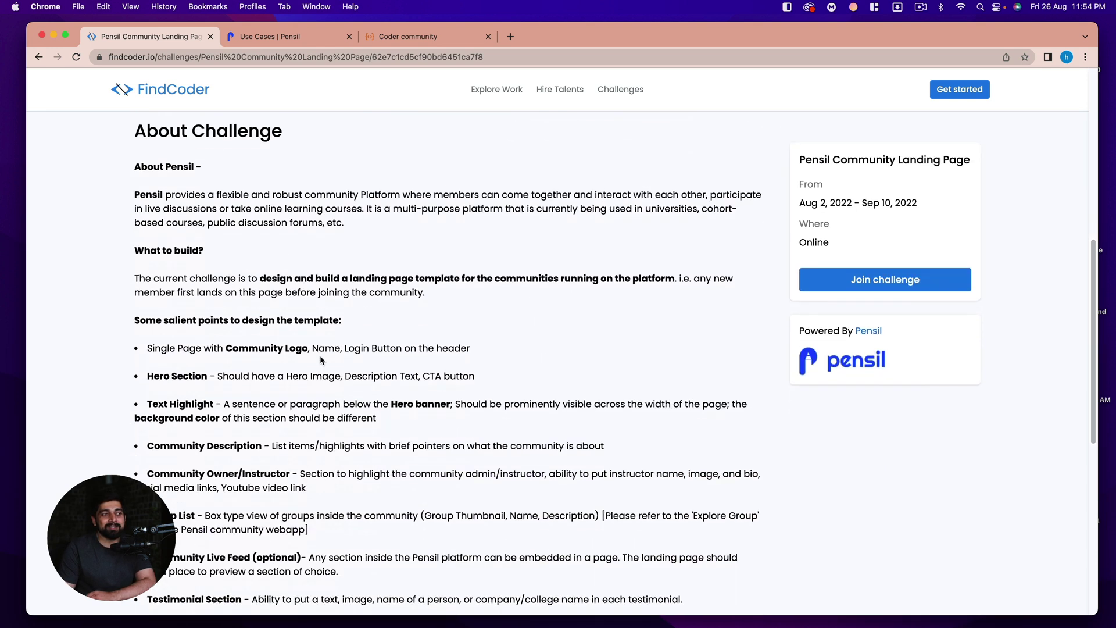
left_click_drag(144, 347, 385, 458)
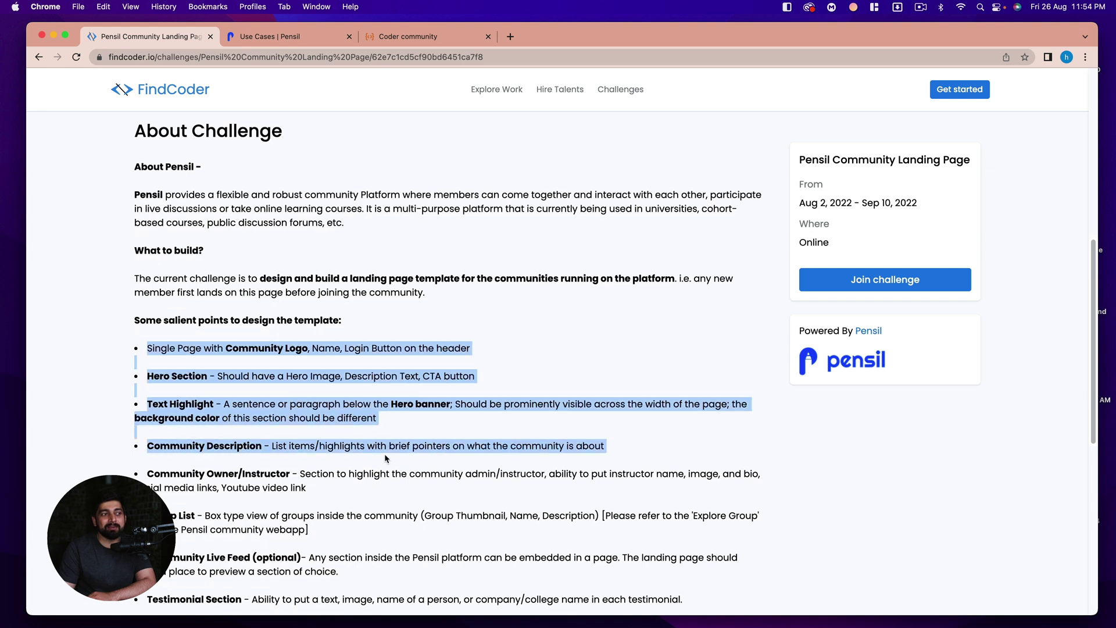
left_click(419, 406)
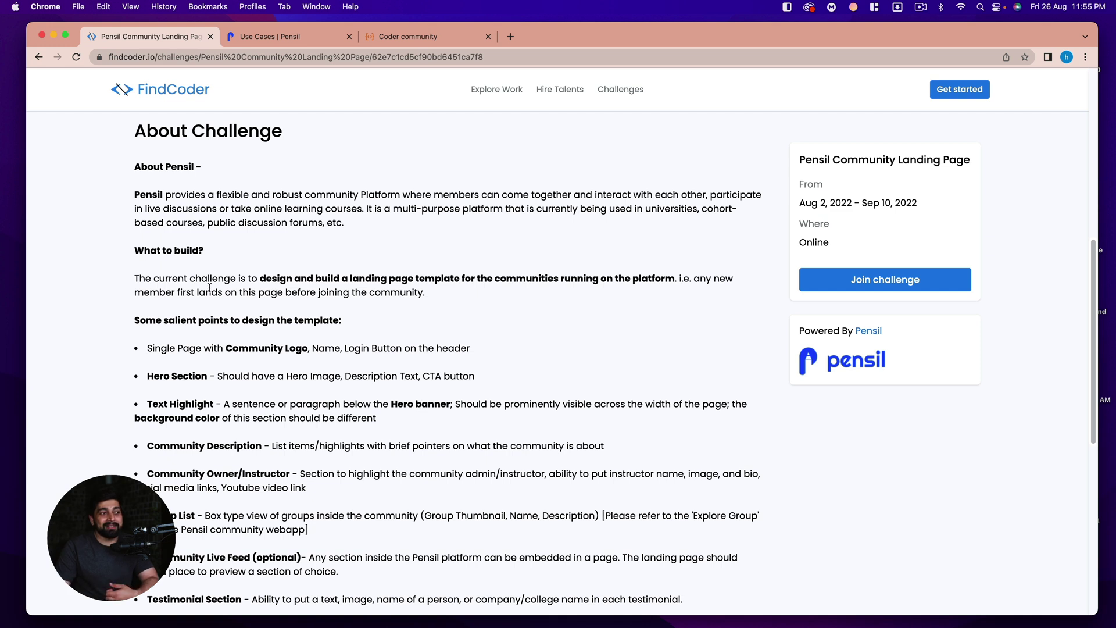
left_click_drag(261, 278, 663, 280)
left_click(589, 283)
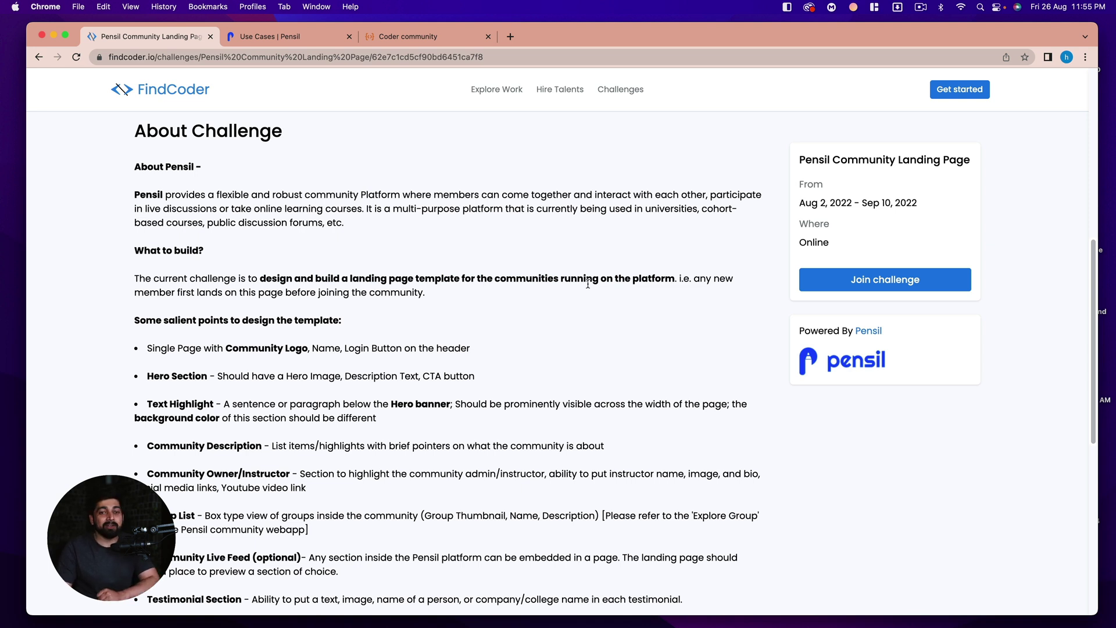
- Switch to Pensil's Coaches & Mentors use-case page with calendar events and live sessions
left_click(284, 38)
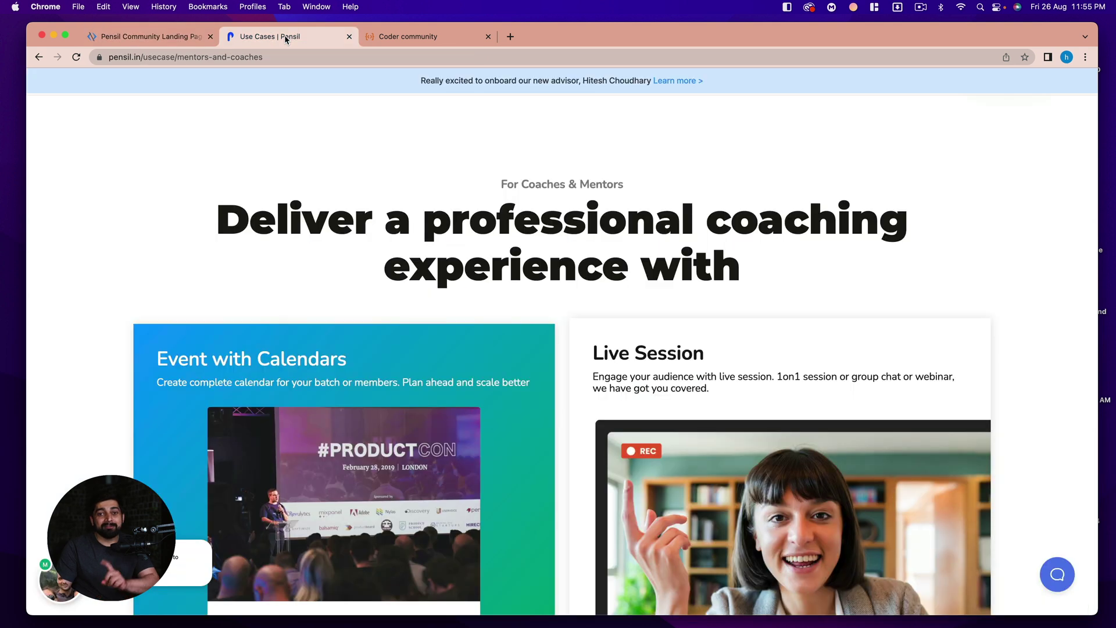
scroll(482, 154, "down", 1)
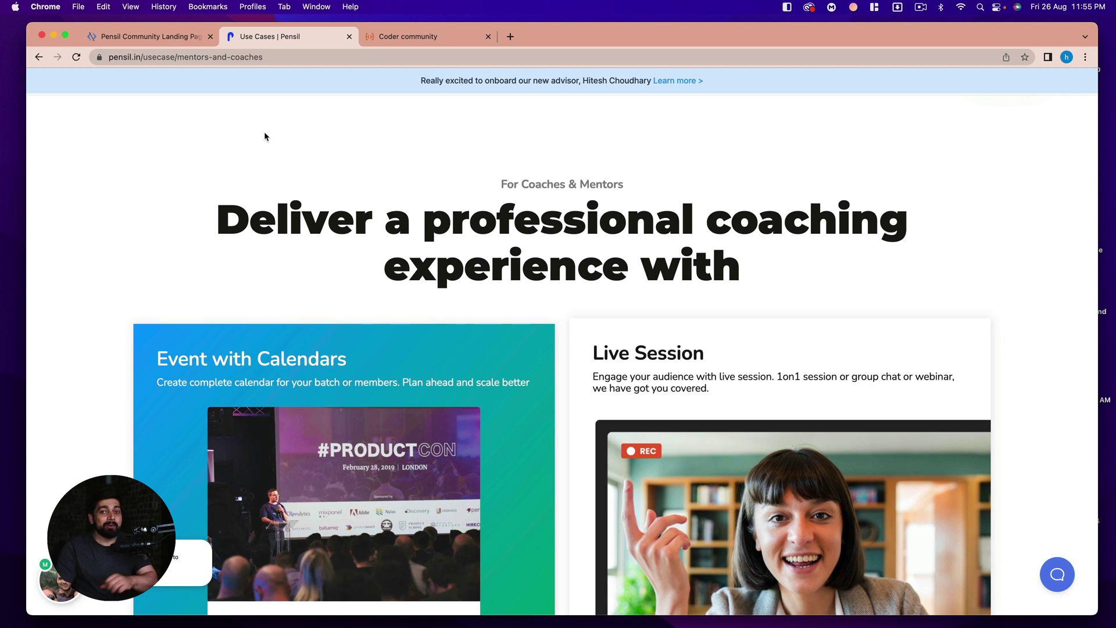
- Browse the Coder Community Javascript Community channels, then the Explore Groups language list
left_click(444, 40)
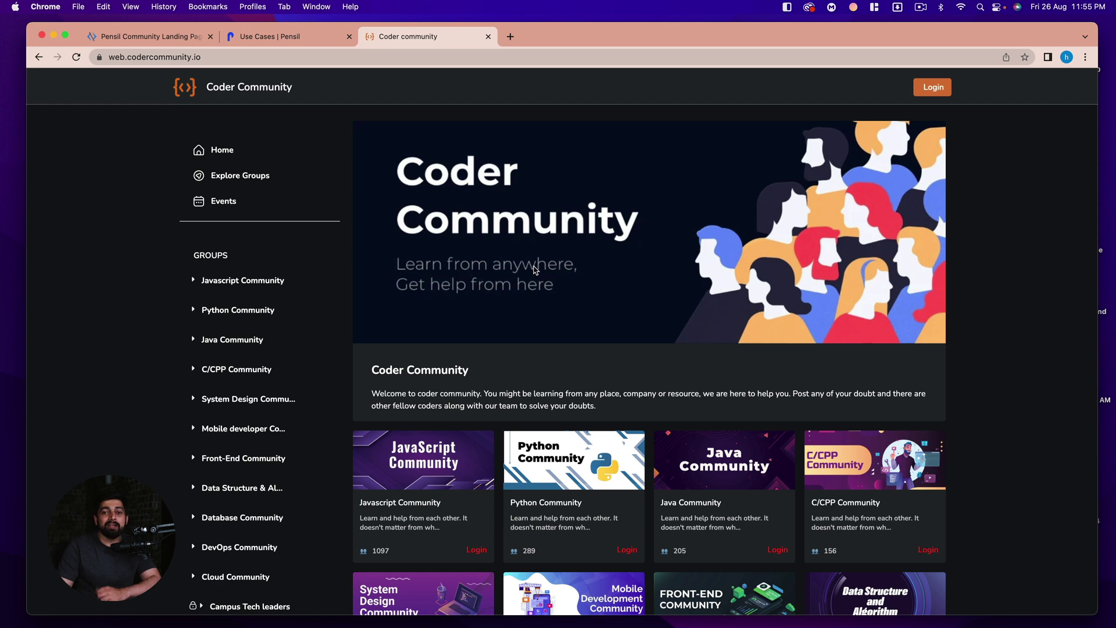
scroll(655, 293, "down", 3)
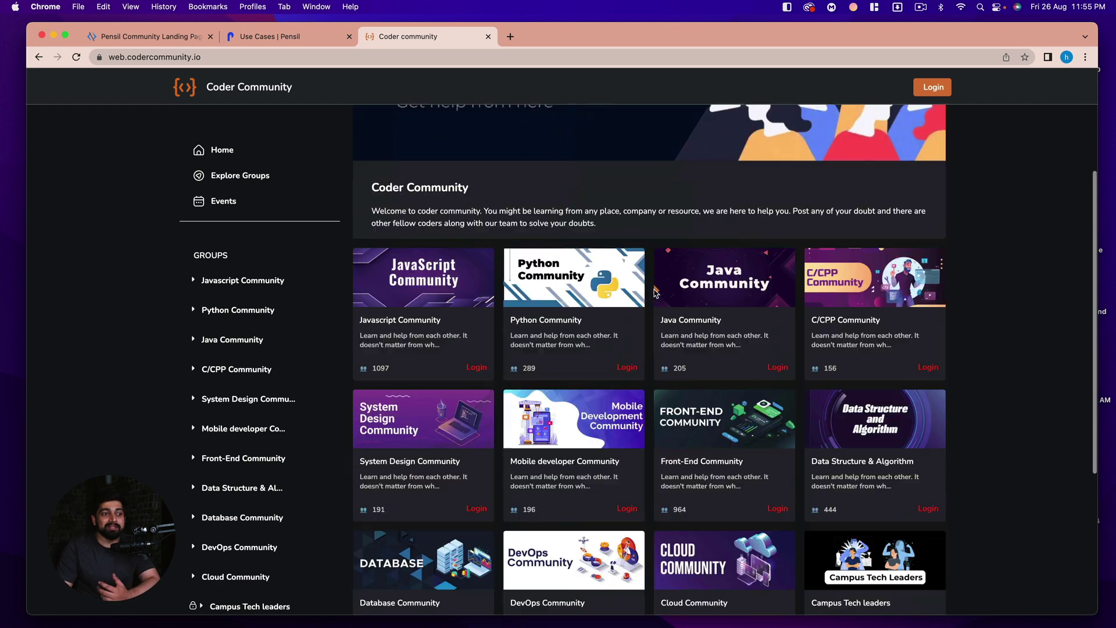
scroll(654, 292, "down", 3)
scroll(655, 293, "up", 5)
scroll(654, 293, "up", 1)
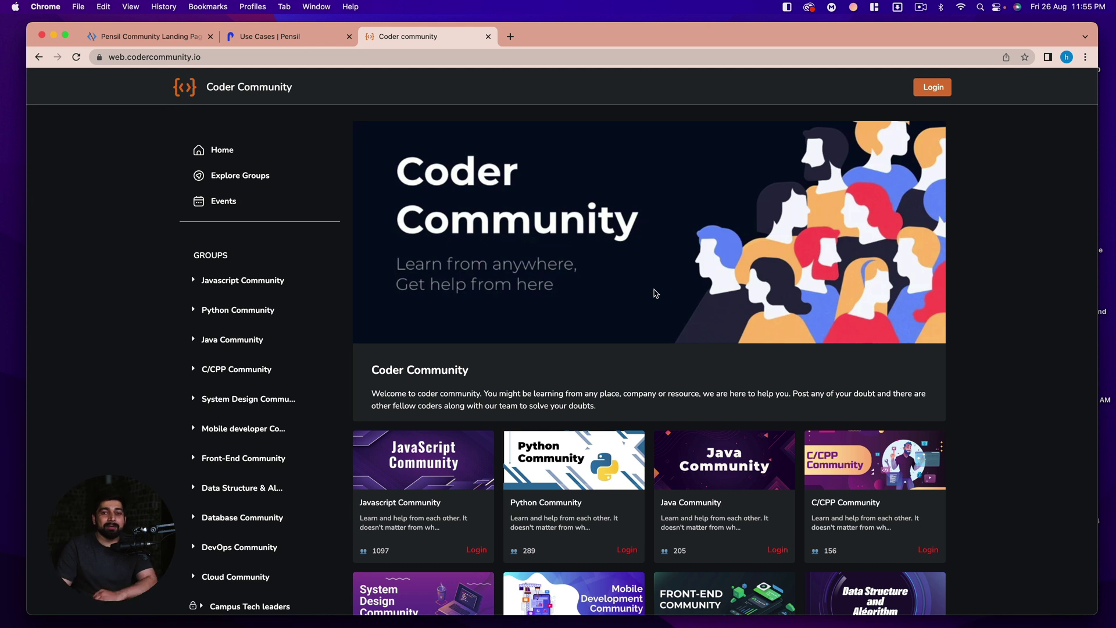
mouse_move(238, 310)
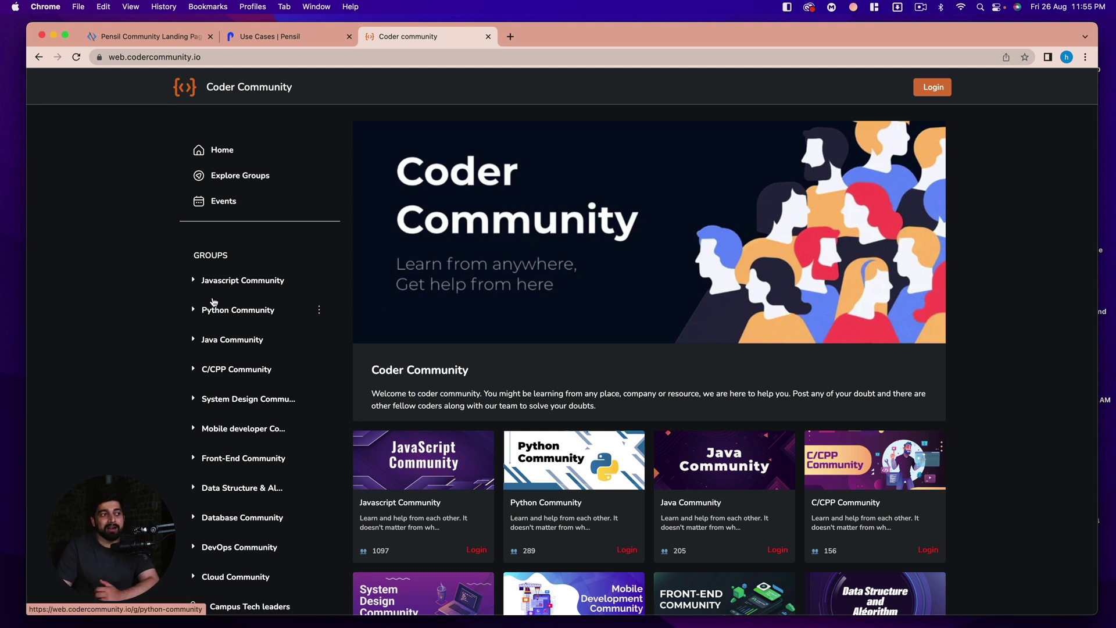
left_click(193, 287)
left_click(192, 276)
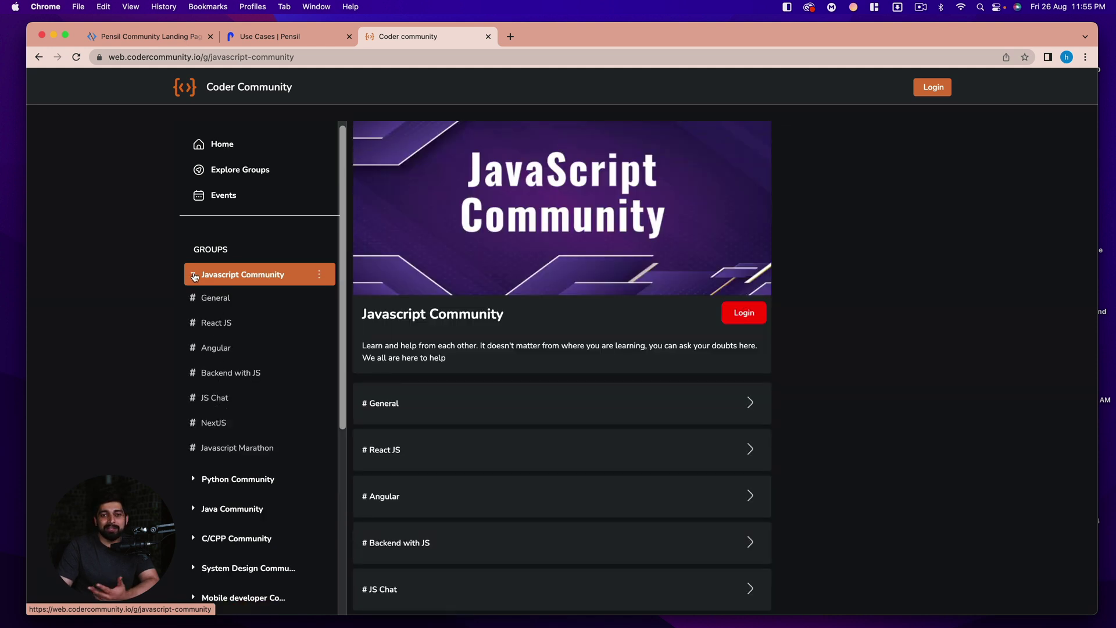
left_click(194, 277)
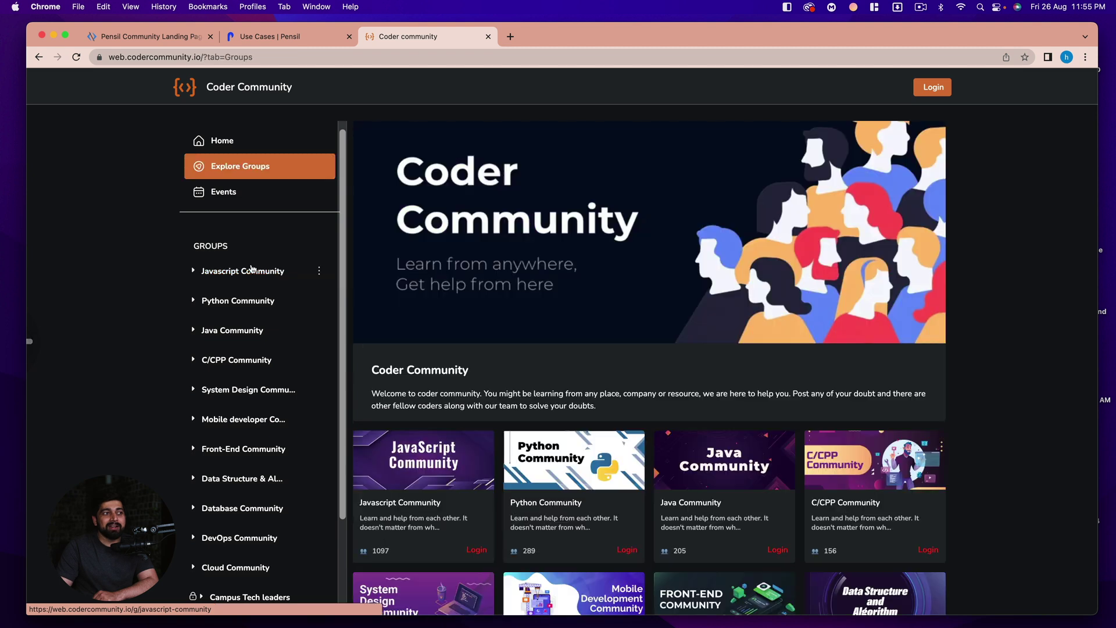
scroll(616, 415, "down", 5)
scroll(673, 351, "up", 4)
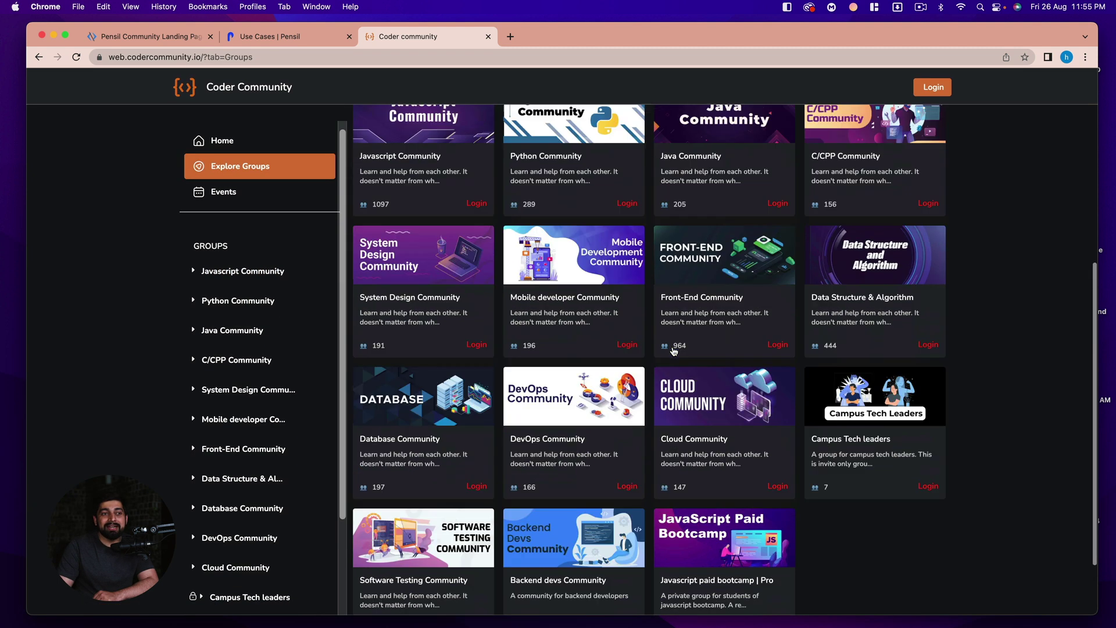
scroll(674, 351, "up", 1)
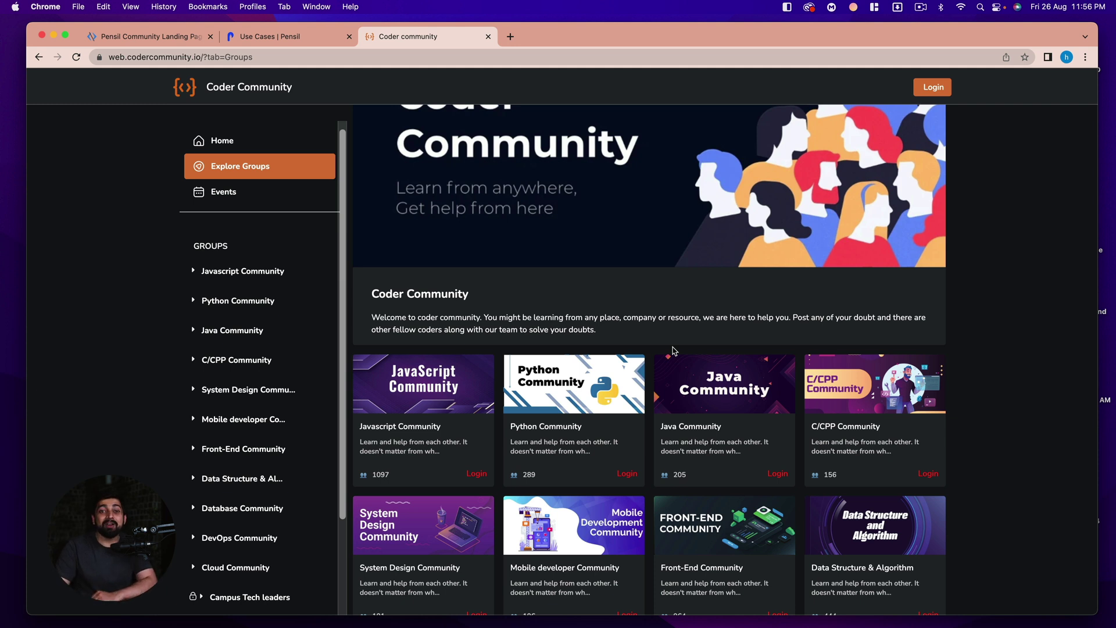
- Switch back to the Pensil Community Landing Page challenge tab showing INR 35,000 prizes
left_click(161, 37)
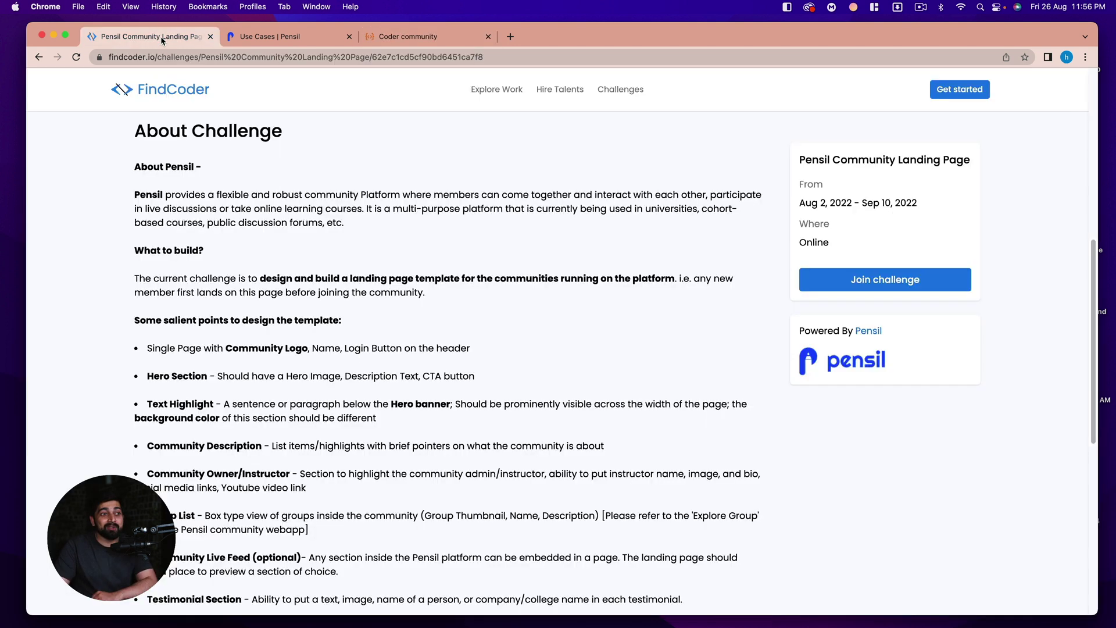
scroll(463, 319, "up", 5)
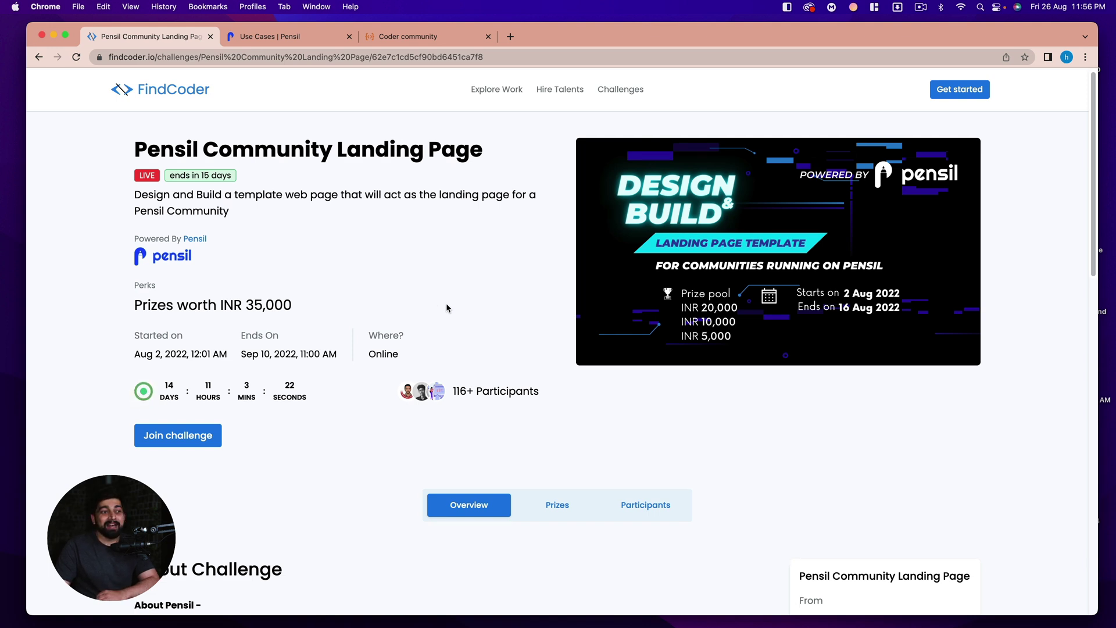
scroll(446, 307, "down", 2)
scroll(445, 307, "down", 1)
scroll(446, 308, "down", 2)
scroll(446, 307, "up", 5)
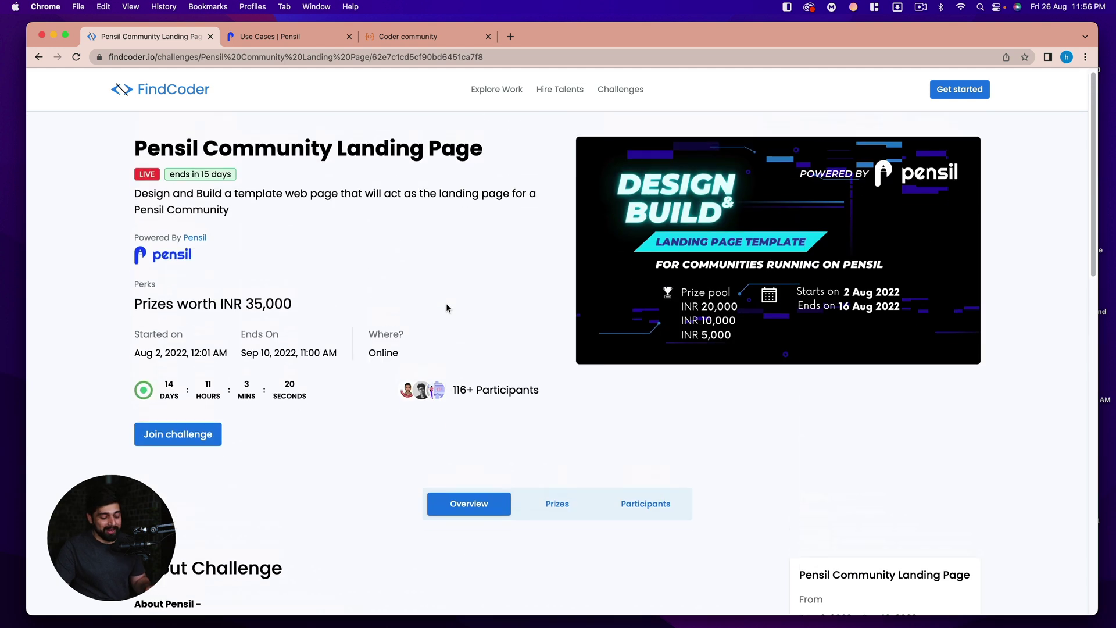